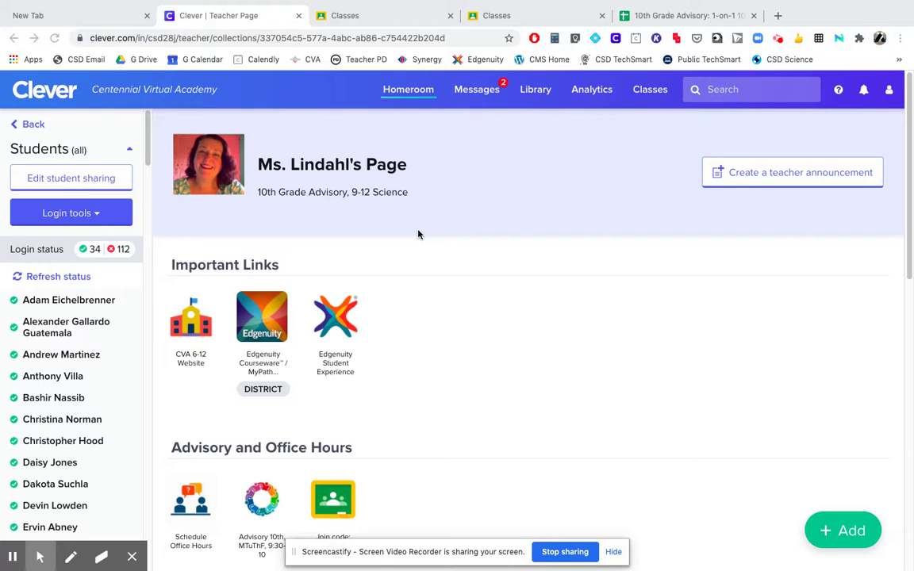
From Clever's Advisory section, open the Google Classroom 'Join code: yz6ptjx' tile in a new tab
scroll(419, 234, "down", 3)
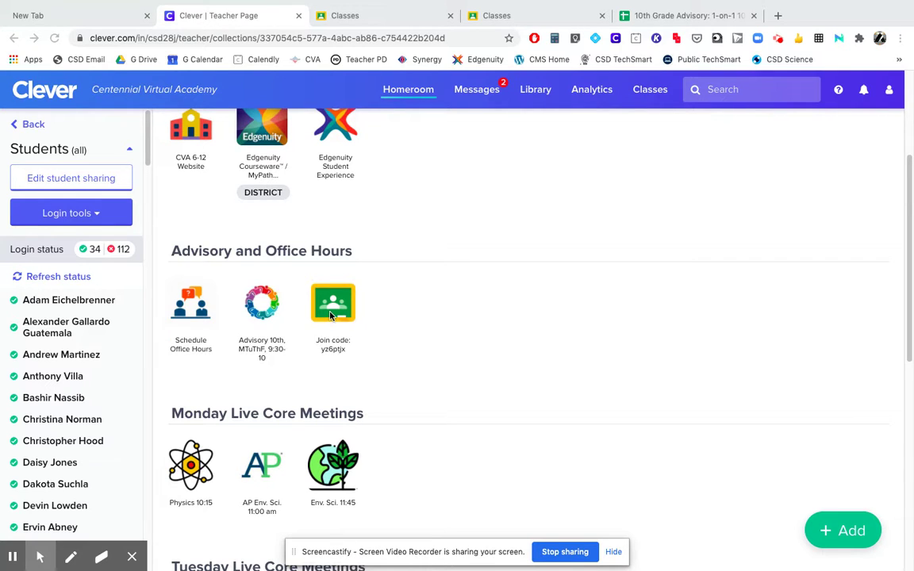
left_click(331, 316)
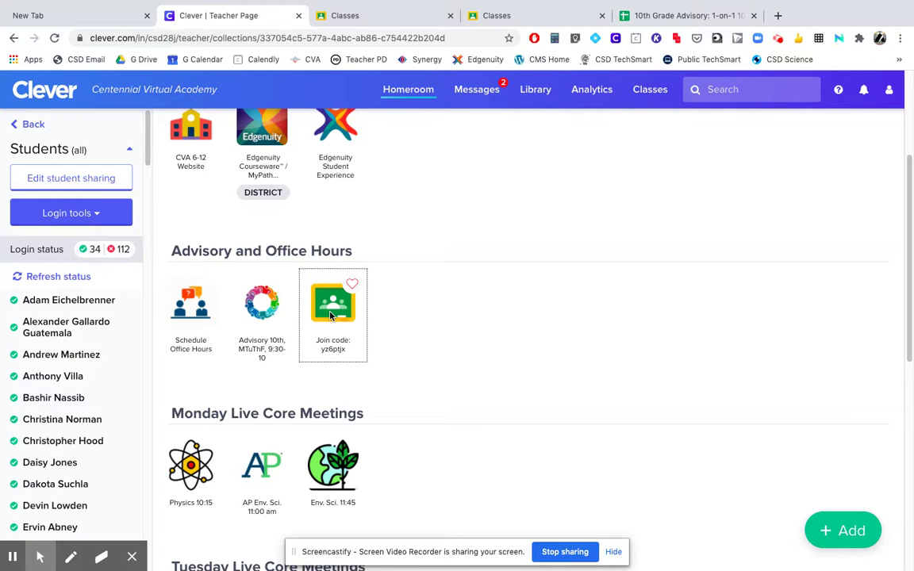
left_click(331, 315)
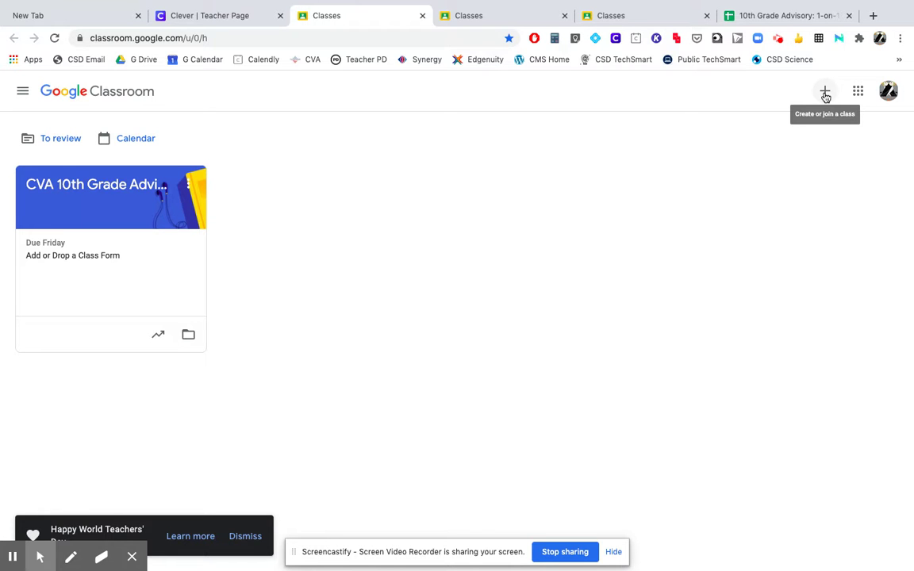
Join a class by pasting code yz6ptjx from Clever, then return to the Classes tab
left_click(826, 93)
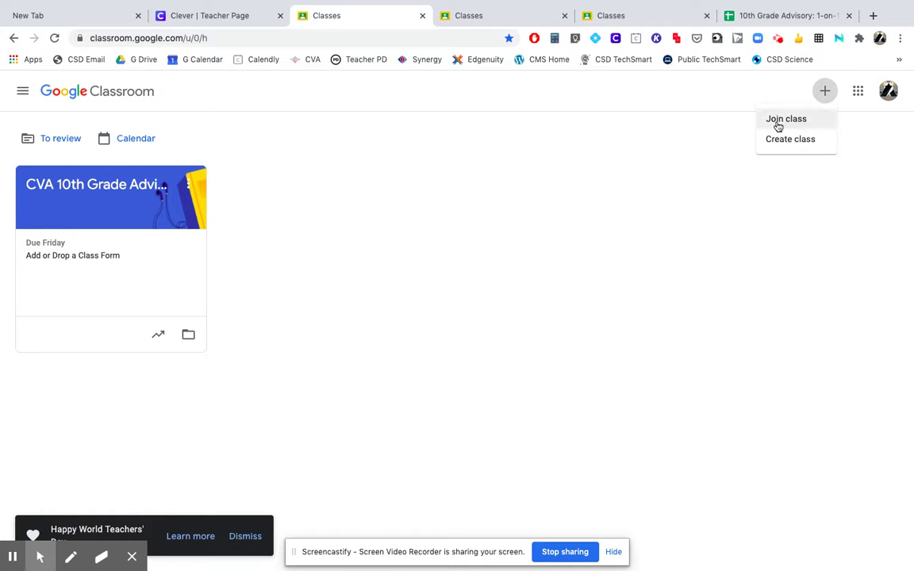
left_click(779, 127)
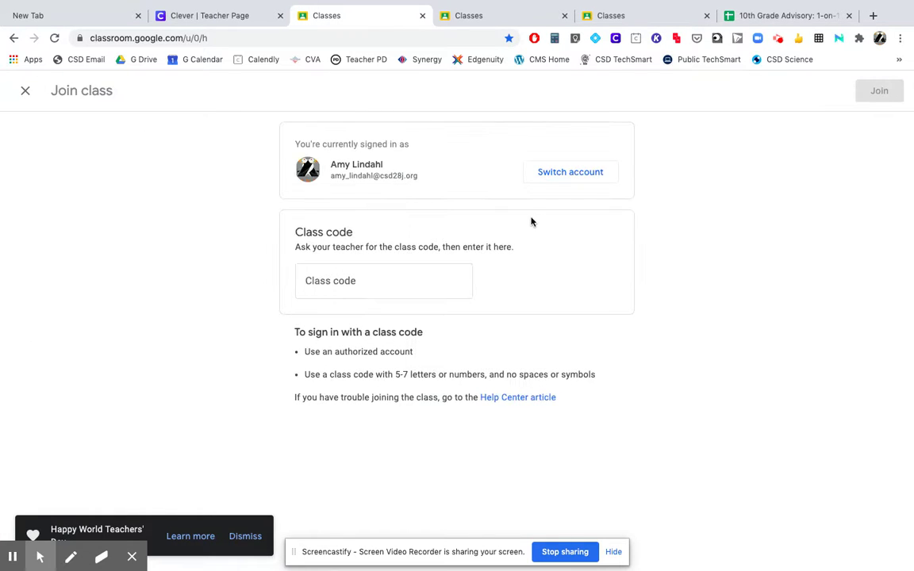
left_click(221, 19)
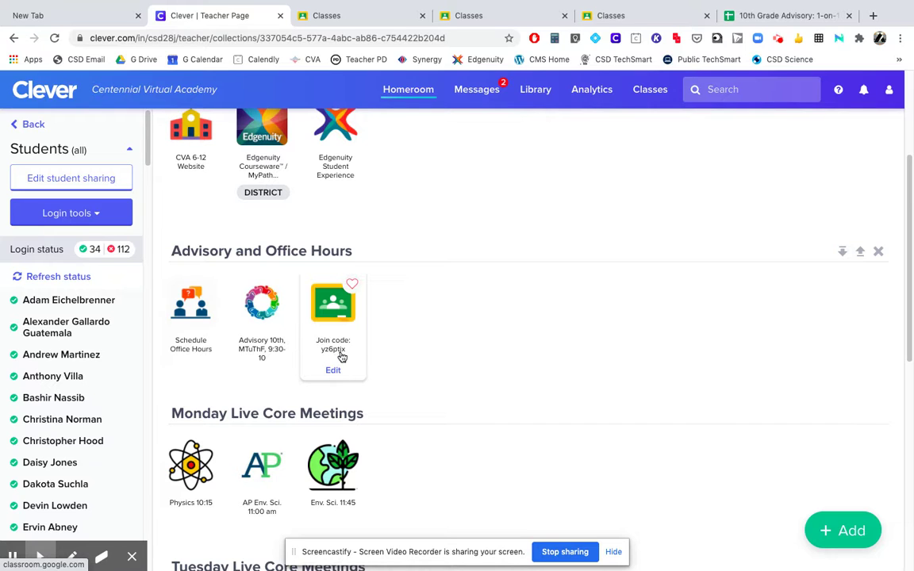
left_click(337, 17)
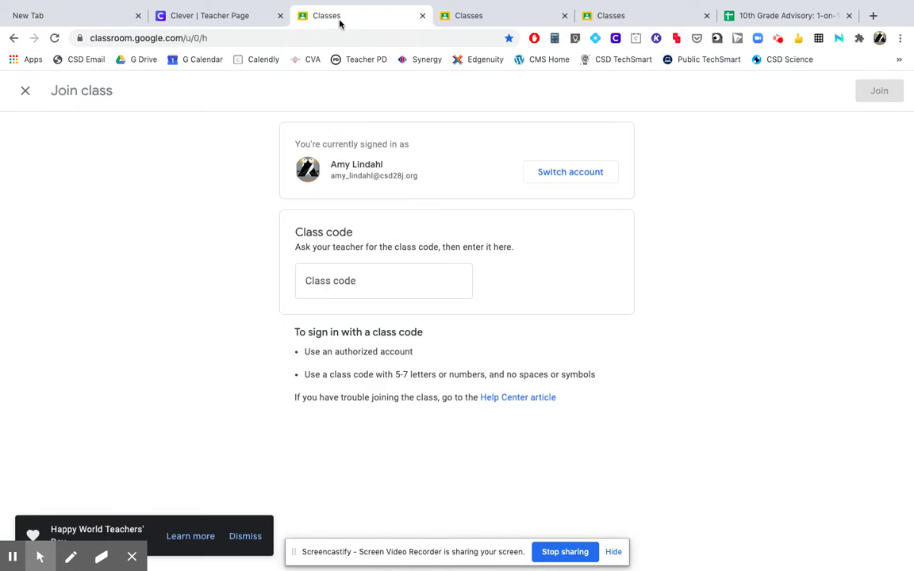
left_click(332, 277)
right_click(332, 276)
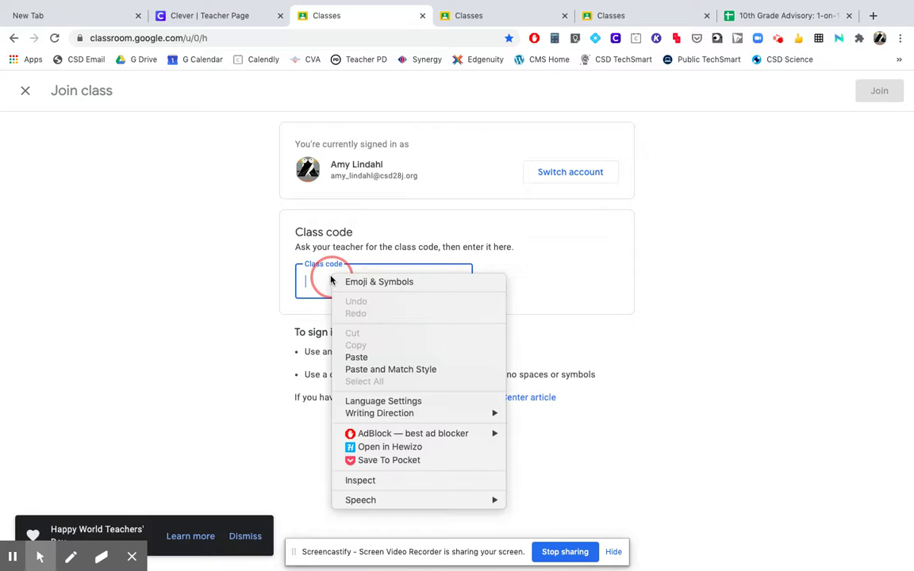
left_click(356, 357)
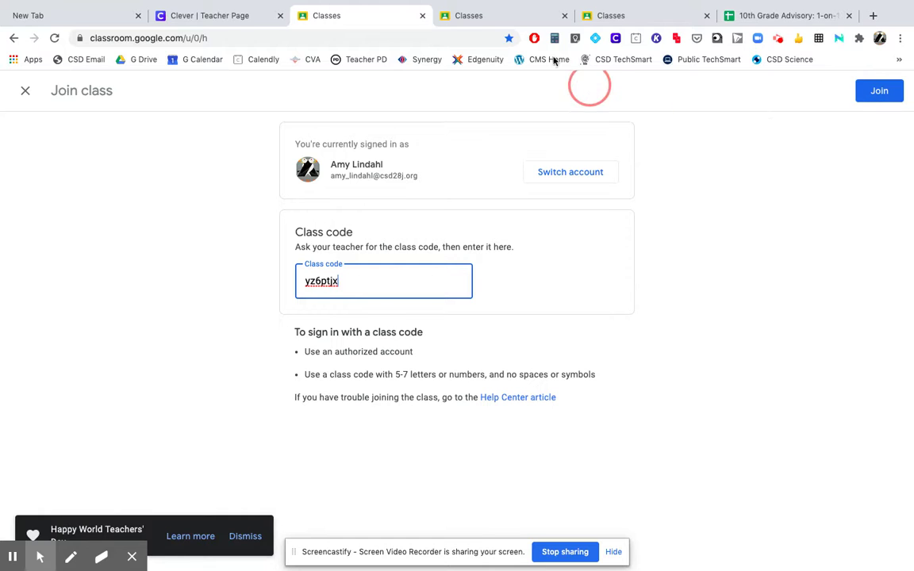
left_click(489, 17)
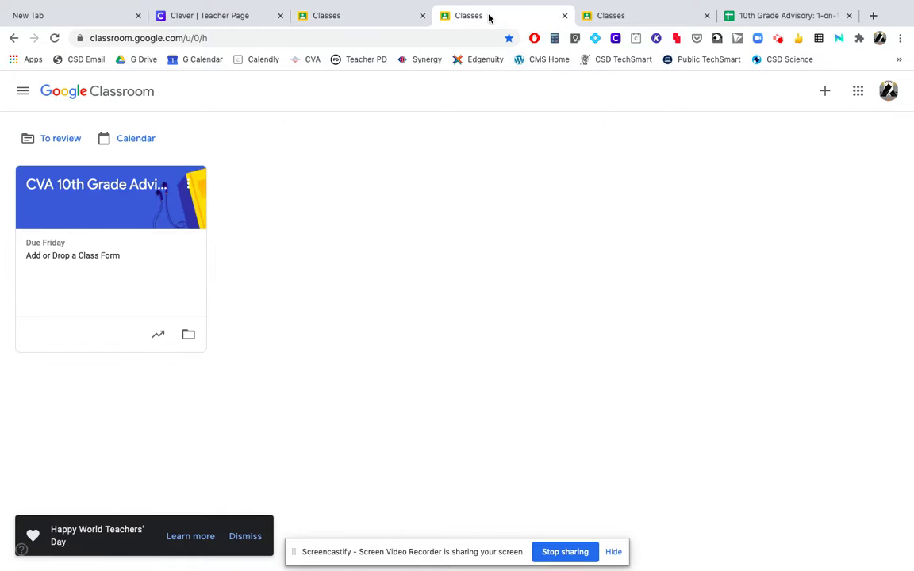
Open the CVA 10th Grade Advisory Stream and scroll through the one-on-one check-in announcement
left_click(80, 188)
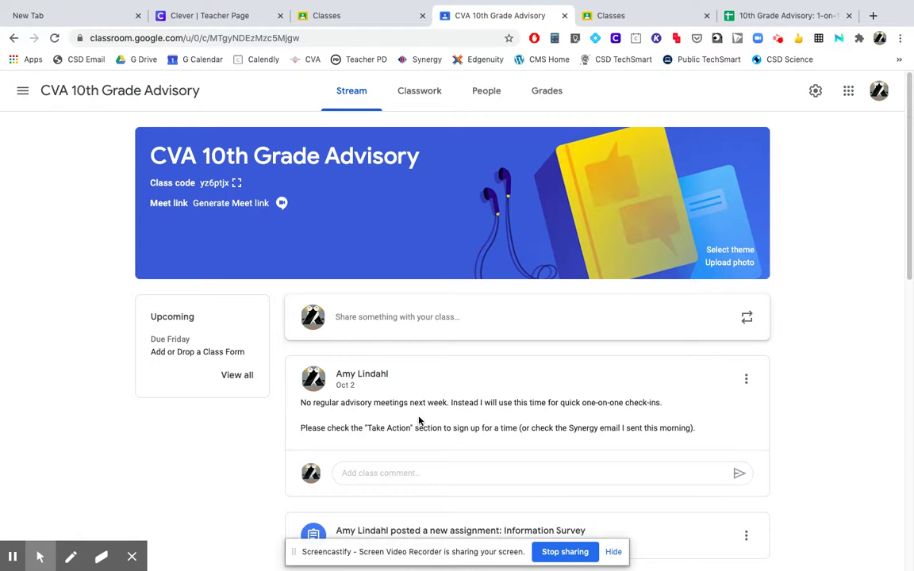
scroll(234, 431, "down", 3)
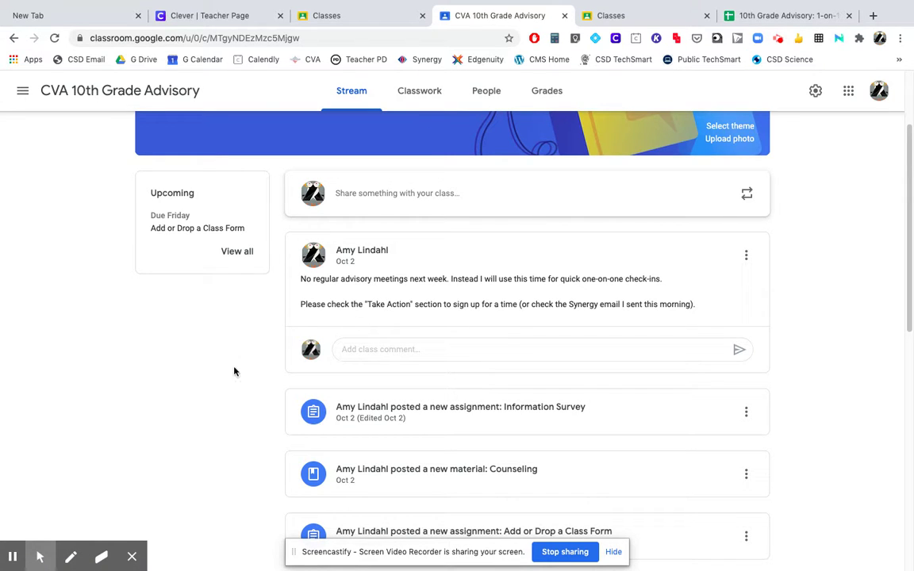
scroll(229, 373, "up", 3)
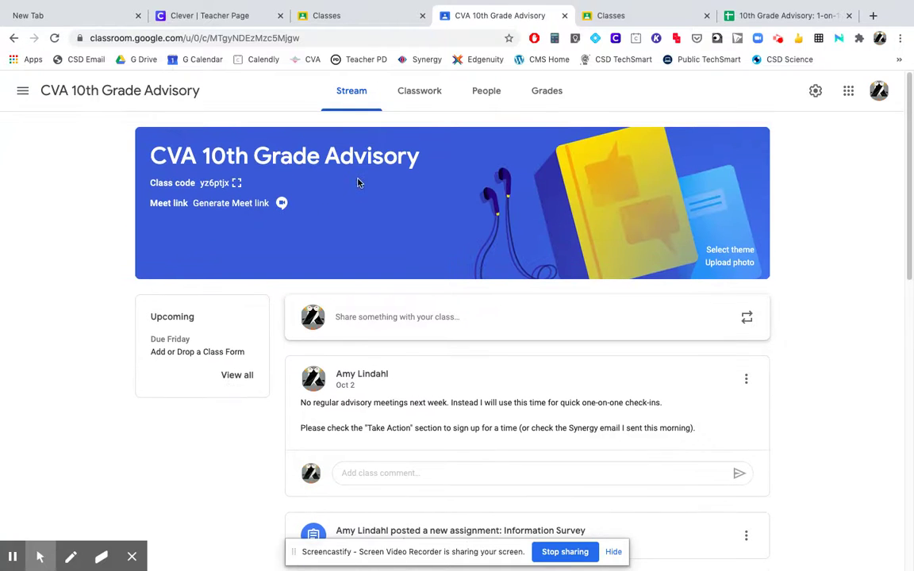
On the Classwork page, expand the Sign up! assignment under Take Action to see its details
left_click(412, 94)
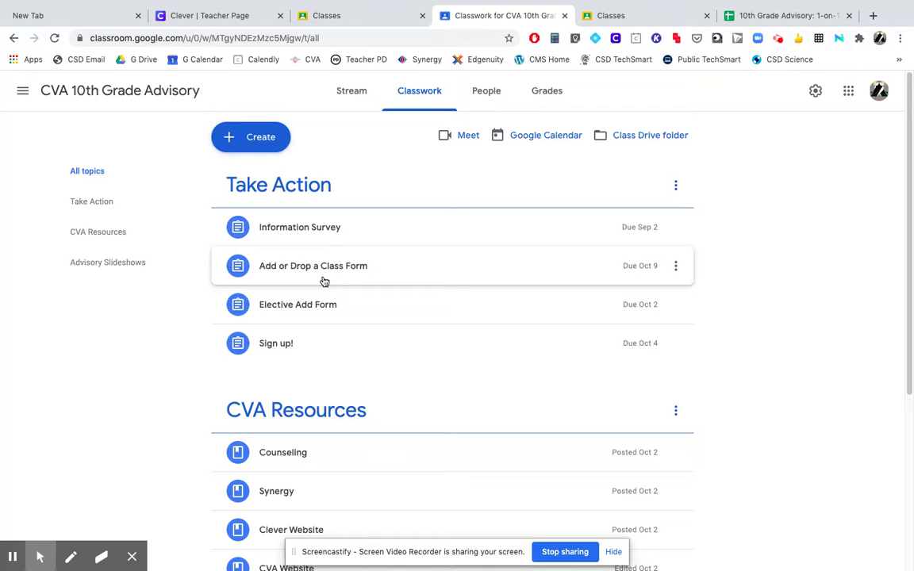
scroll(325, 282, "down", 1)
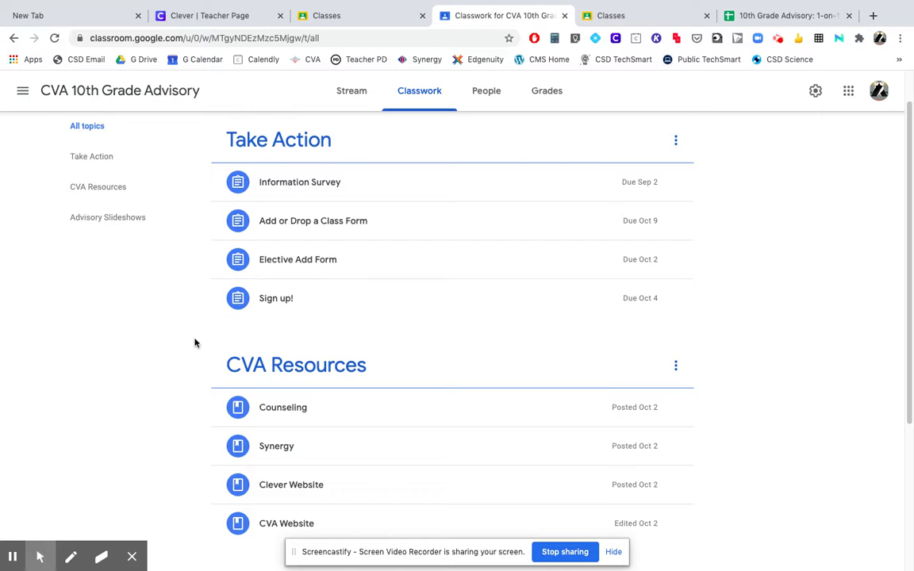
scroll(193, 343, "down", 2)
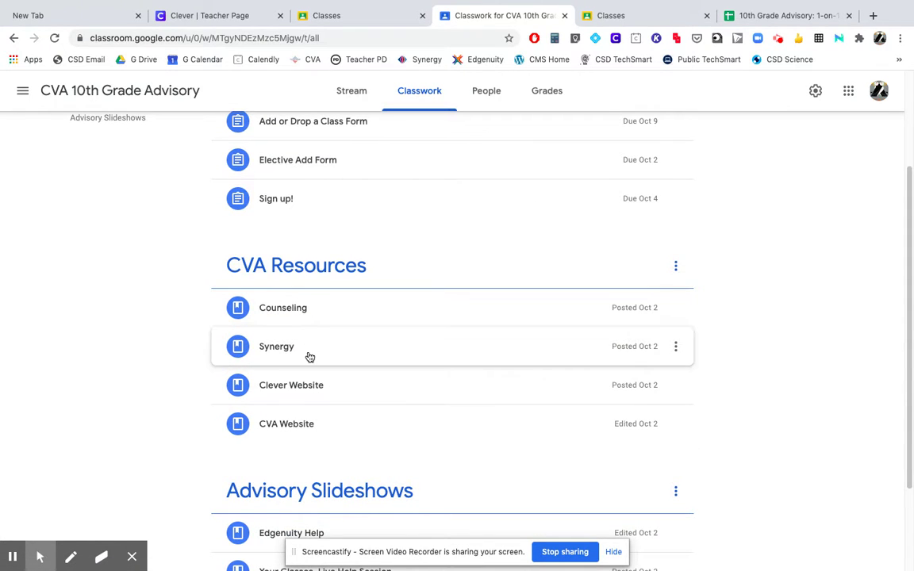
scroll(333, 385, "down", 1)
scroll(333, 385, "down", 1)
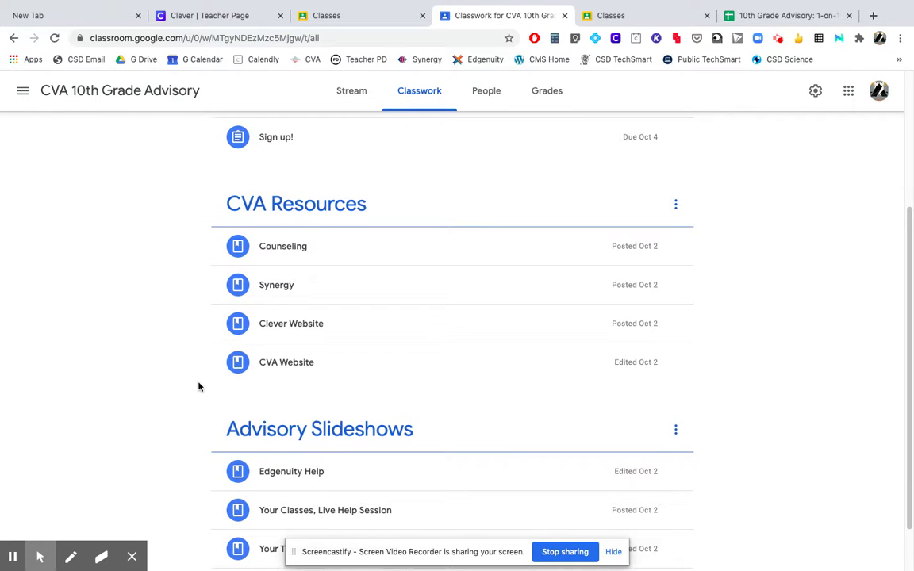
scroll(198, 387, "down", 2)
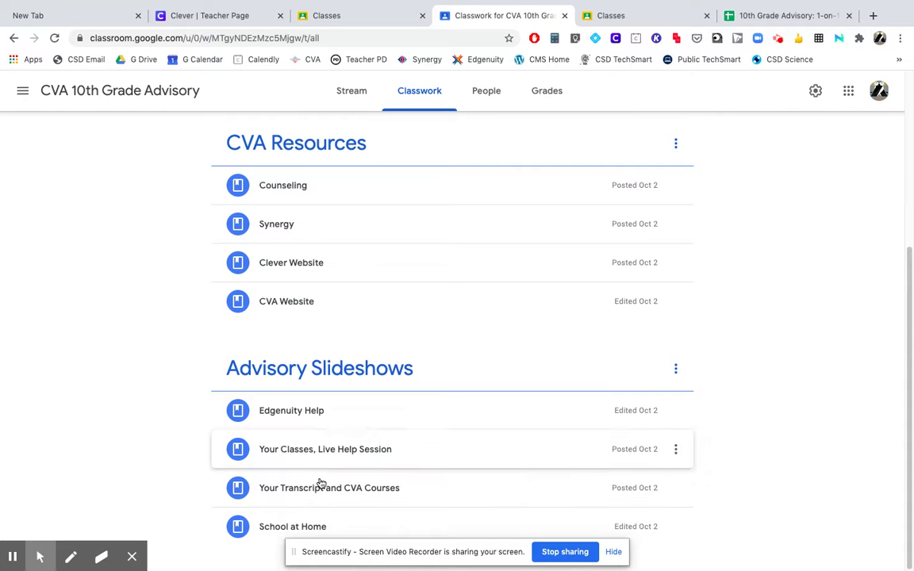
scroll(146, 366, "up", 1)
scroll(146, 366, "down", 1)
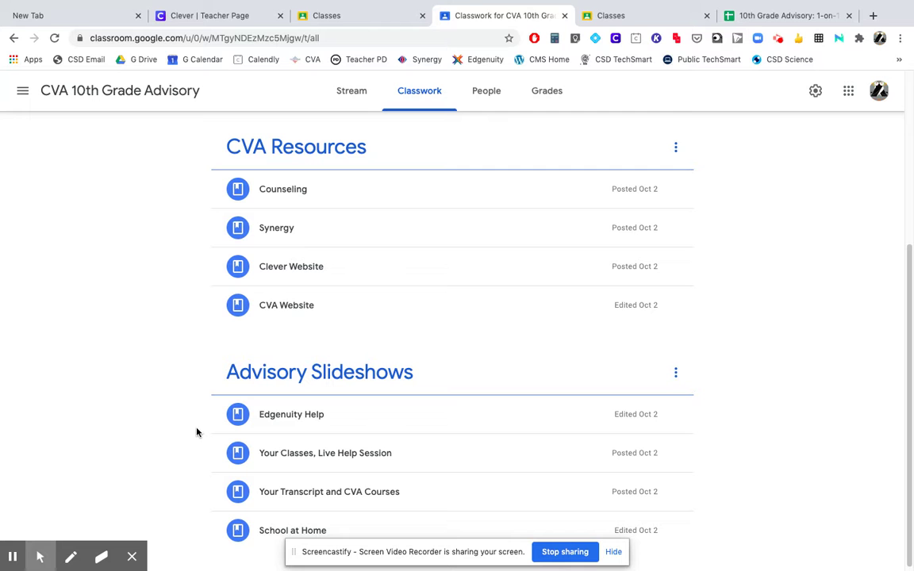
scroll(197, 433, "up", 5)
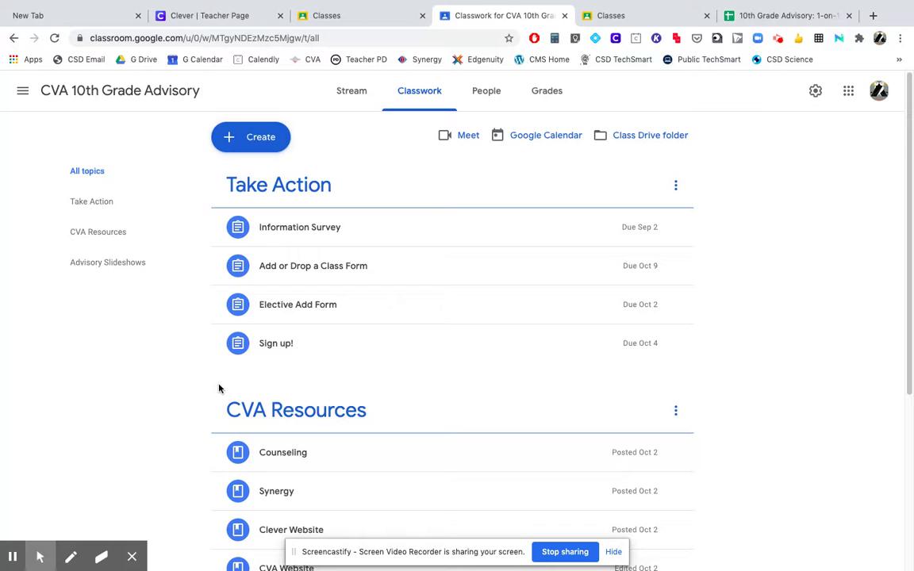
left_click(268, 358)
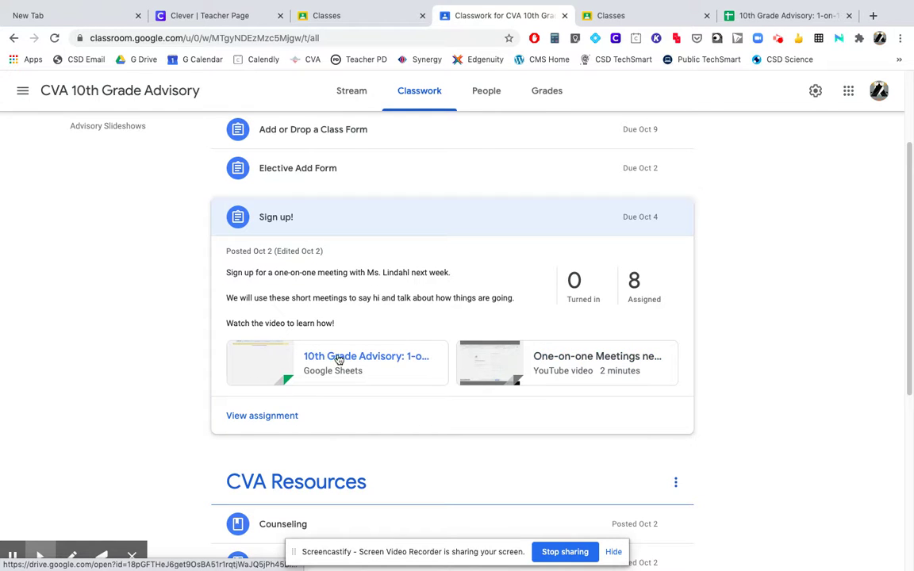
Open the attached sheet '10th Grade Advisory: 1-on-1 10 minute check-ins'
left_click(266, 369)
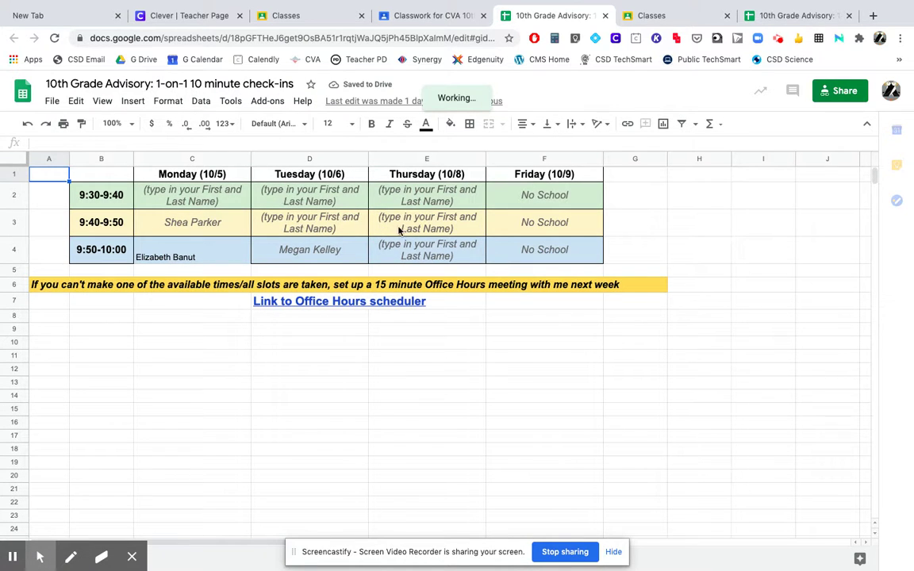
Select the D2 placeholder for Tuesday 9:30-9:40, then open the Office Hours Calendly link in D7
left_click(293, 198)
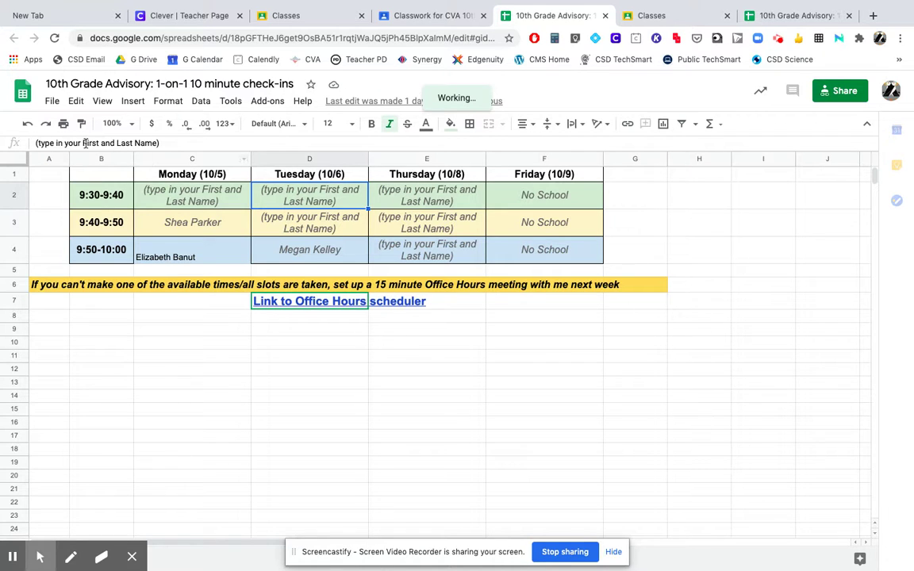
left_click(149, 143)
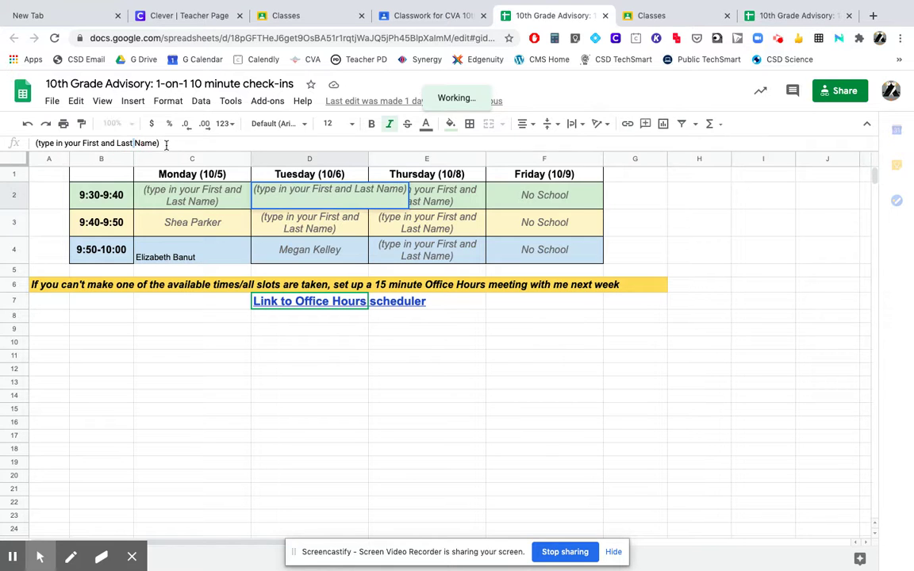
double_click(148, 143)
left_click(39, 144, "shift")
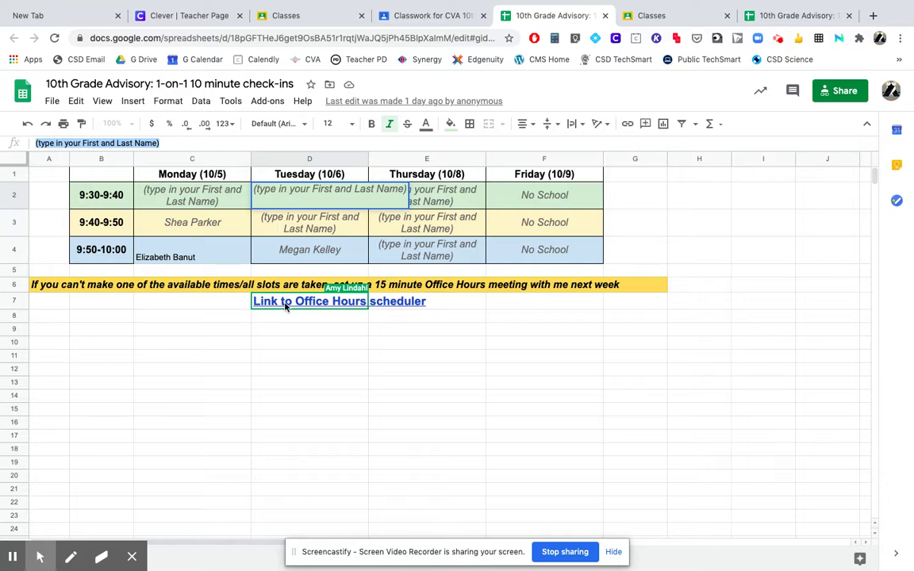
mouse_move(287, 308)
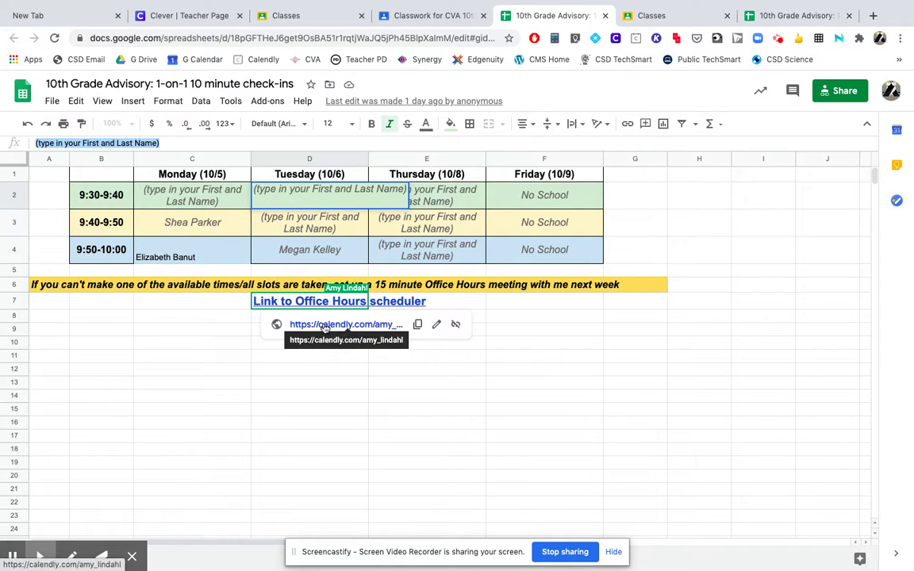
left_click(294, 324)
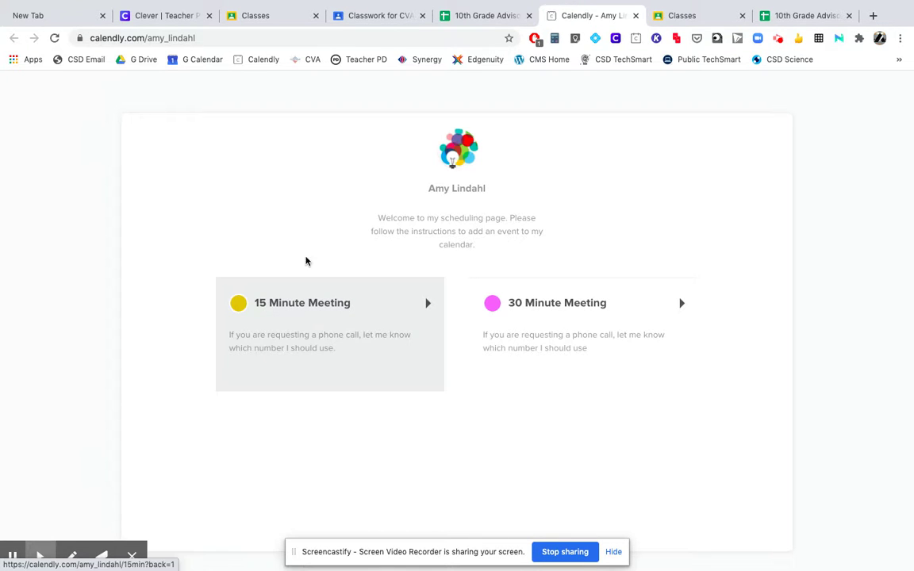
Pick a 15 Minute Meeting at 3:15pm on Wednesday, October 7, and confirm to reach Enter Details
left_click(307, 318)
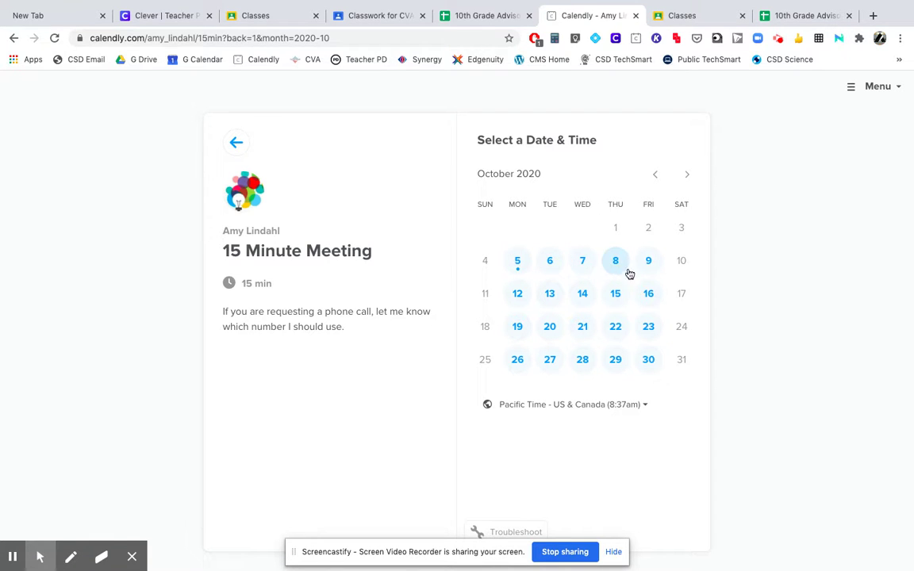
left_click(582, 264)
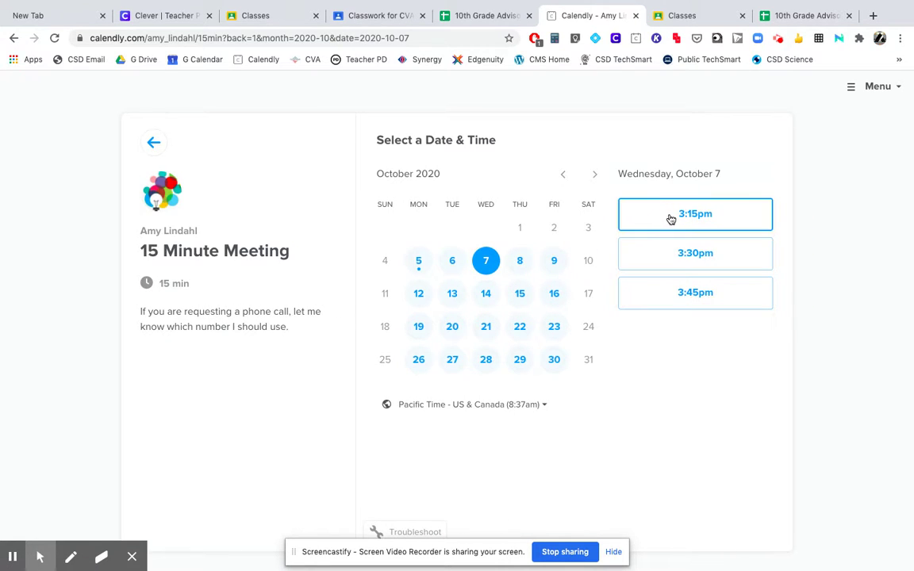
left_click(670, 216)
left_click(722, 215)
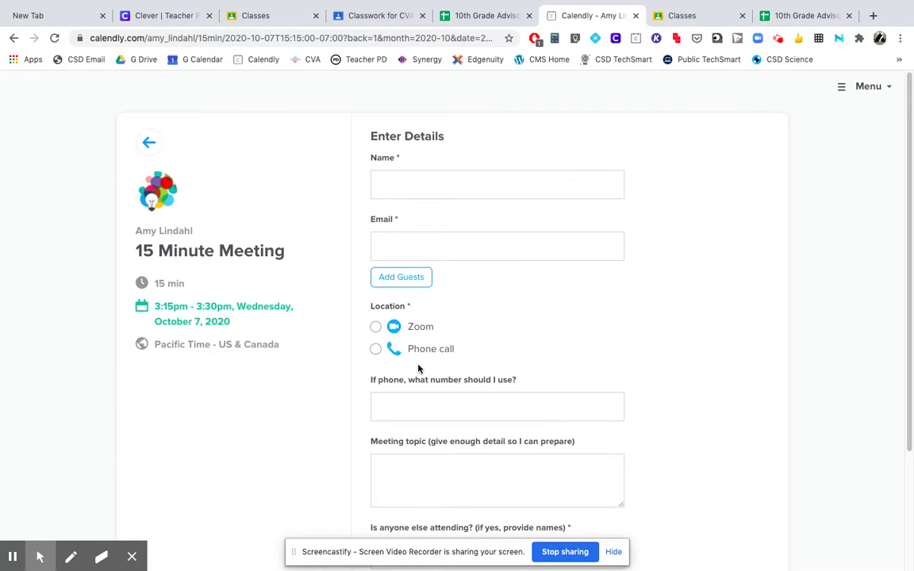
scroll(418, 369, "down", 2)
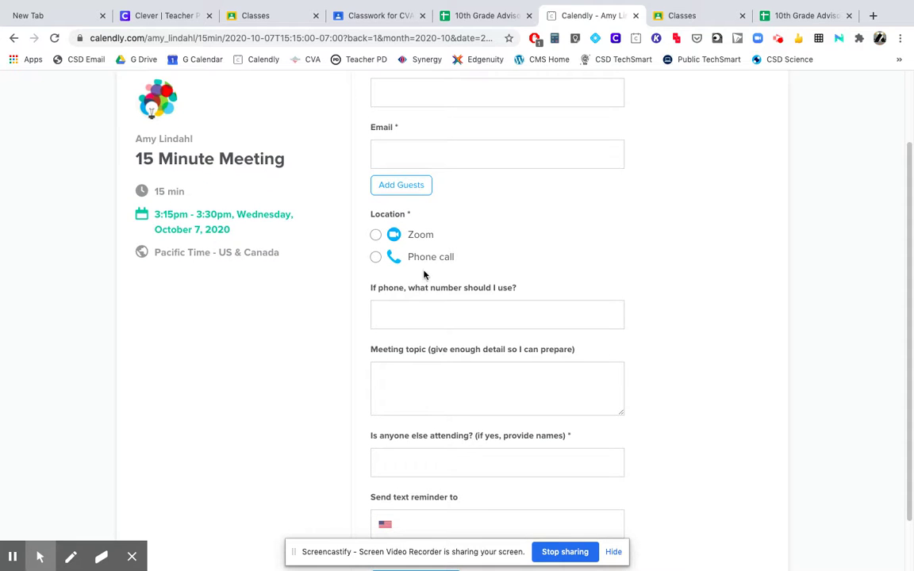
scroll(426, 278, "down", 1)
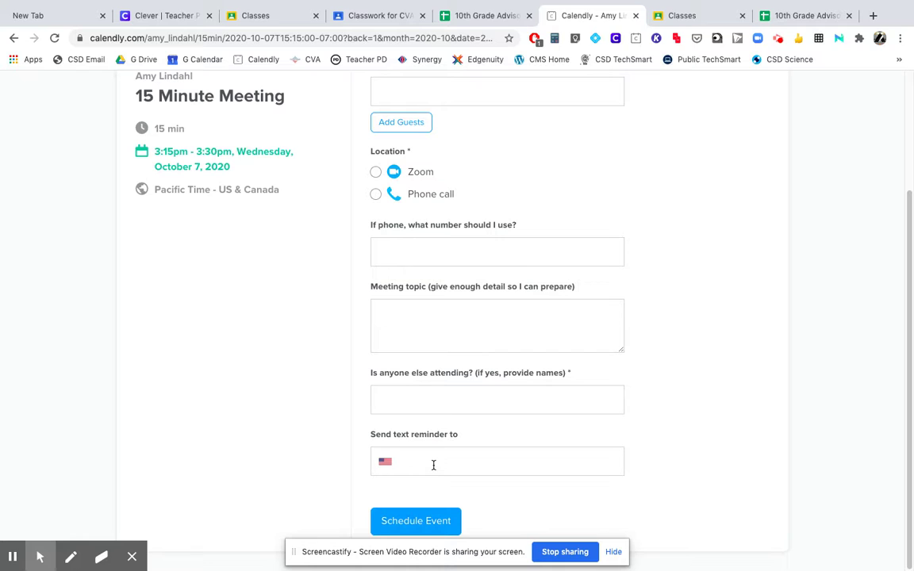
scroll(433, 465, "up", 3)
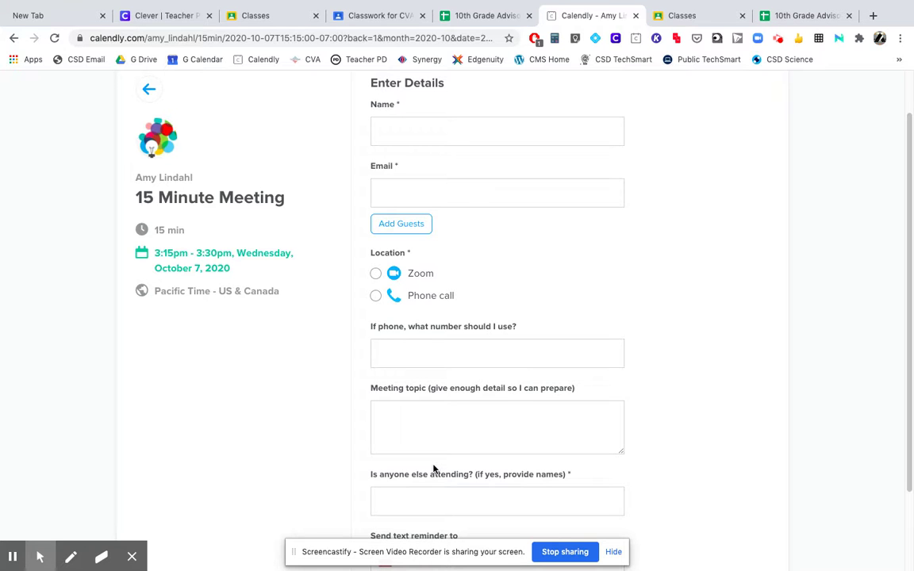
left_click(461, 20)
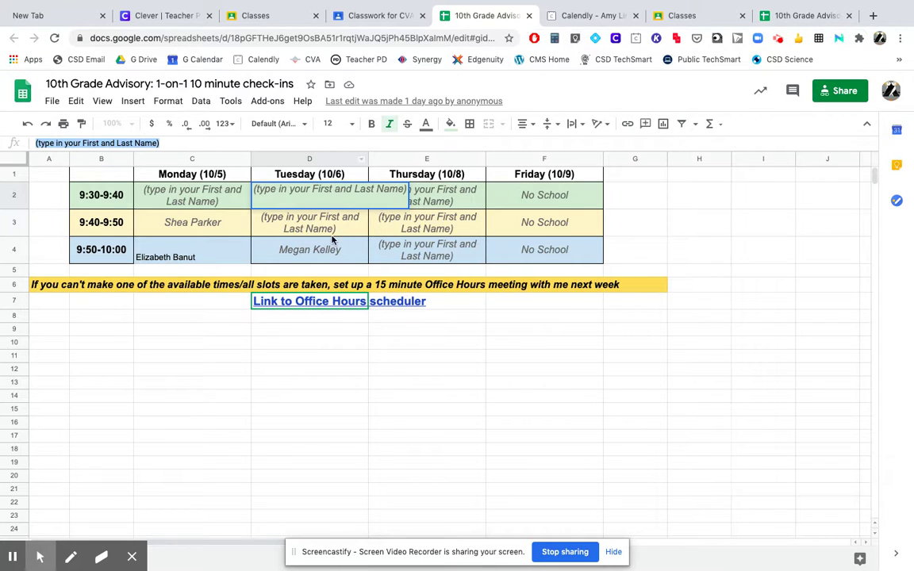
left_click(586, 15)
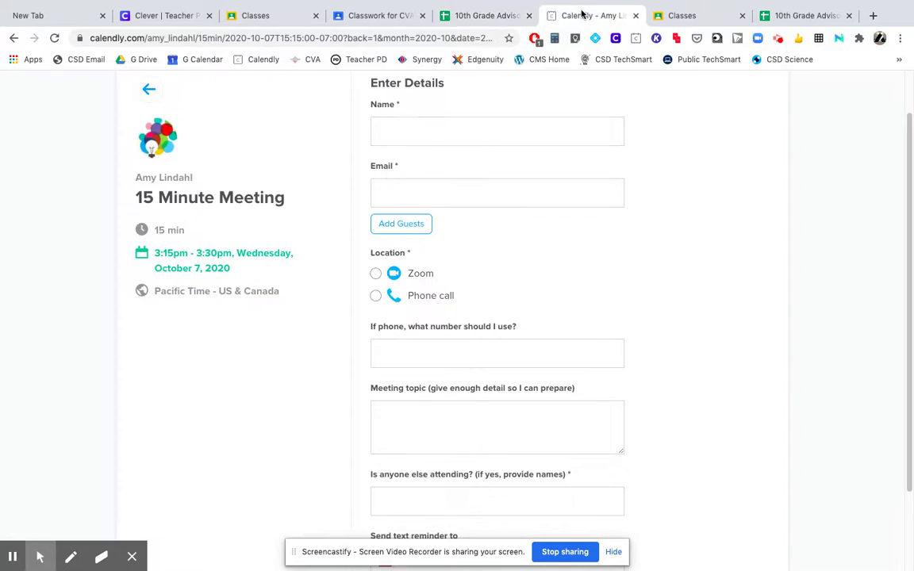